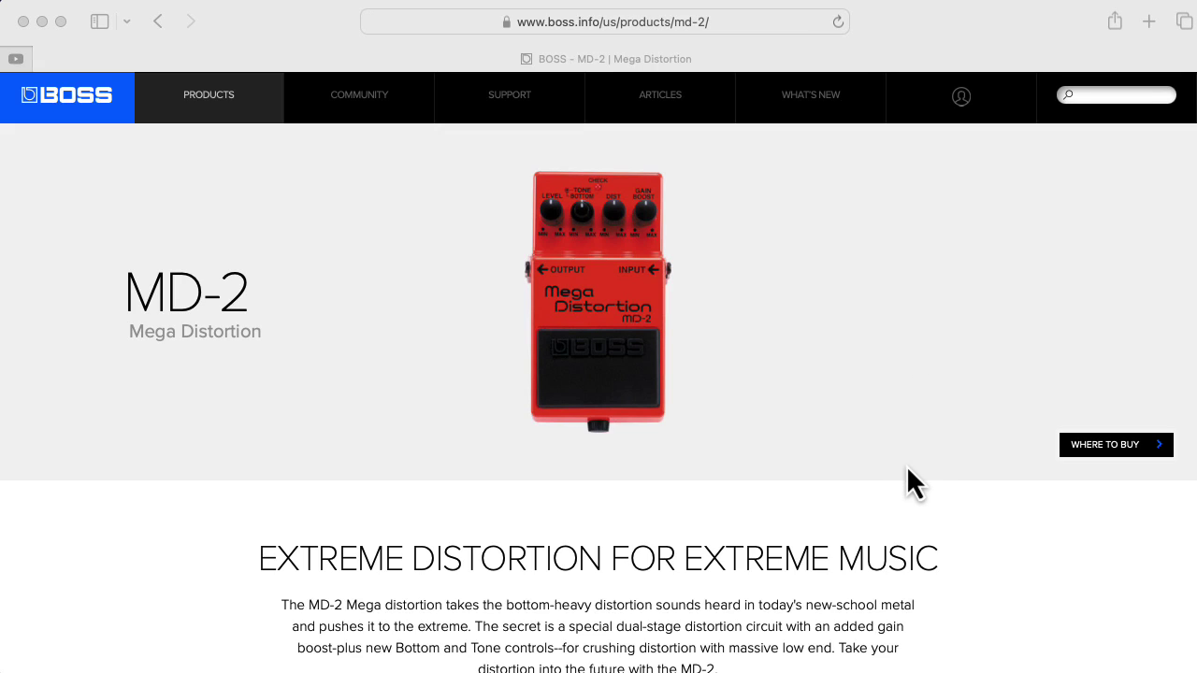
Bring the Safari window into focus to leave the Falstad simulation for the BOSS MD-2 page.
click(906, 465)
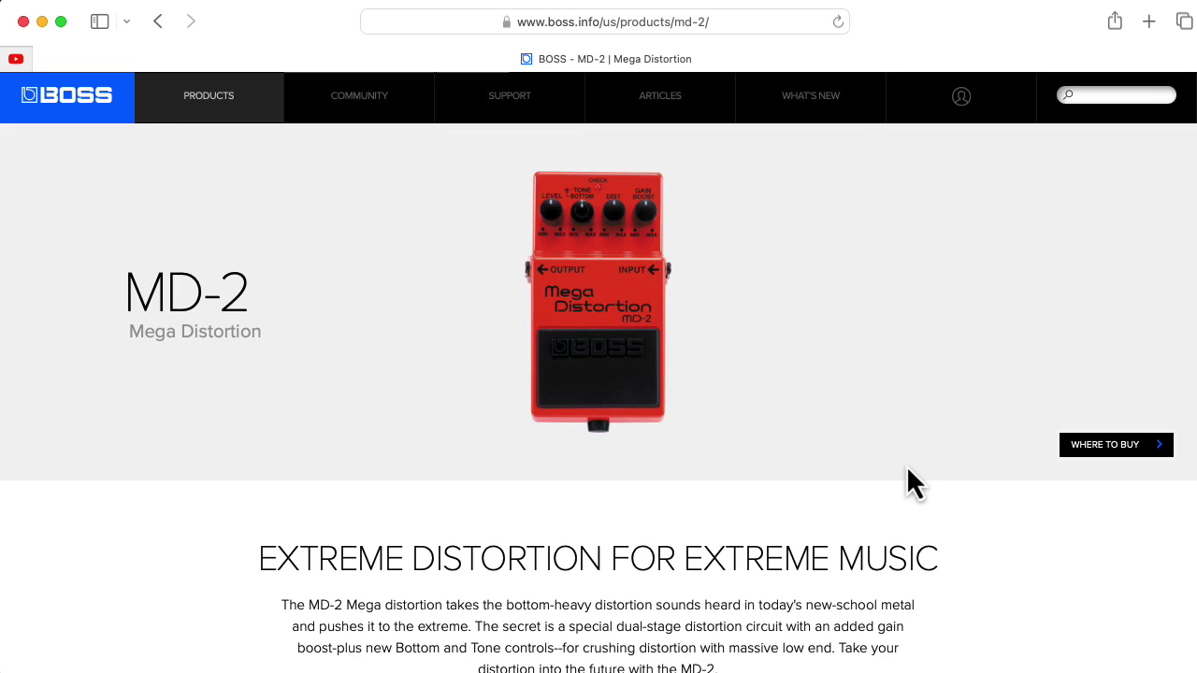
Switch to the Boss MD-2.jpg schematic, look it over, and zoom into the left input section.
key(super+equal)
key(super+equal)
key(super+equal)
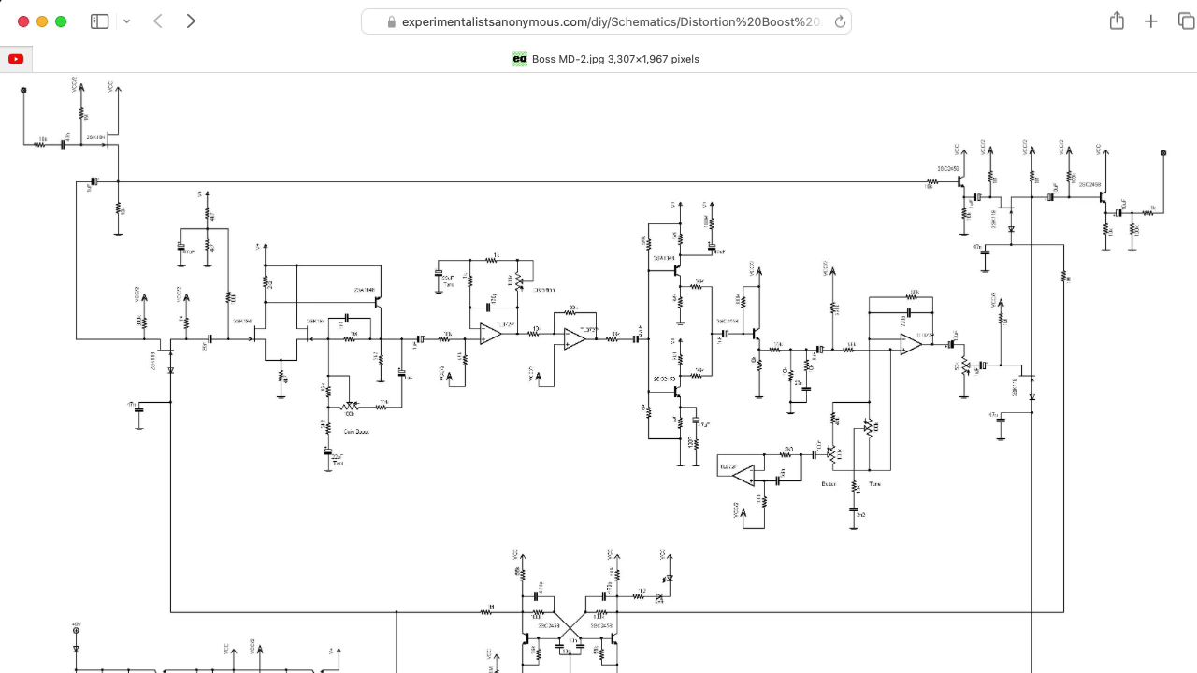
scroll(598, 374, down, 3)
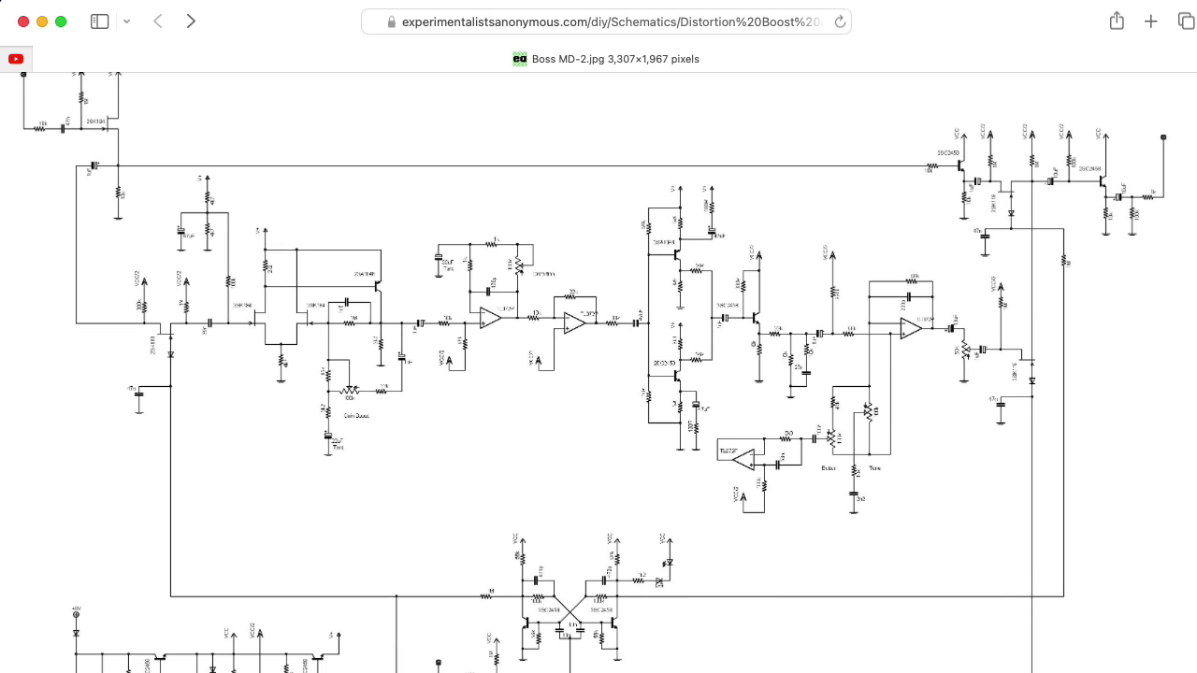
scroll(309, 660, down, 2)
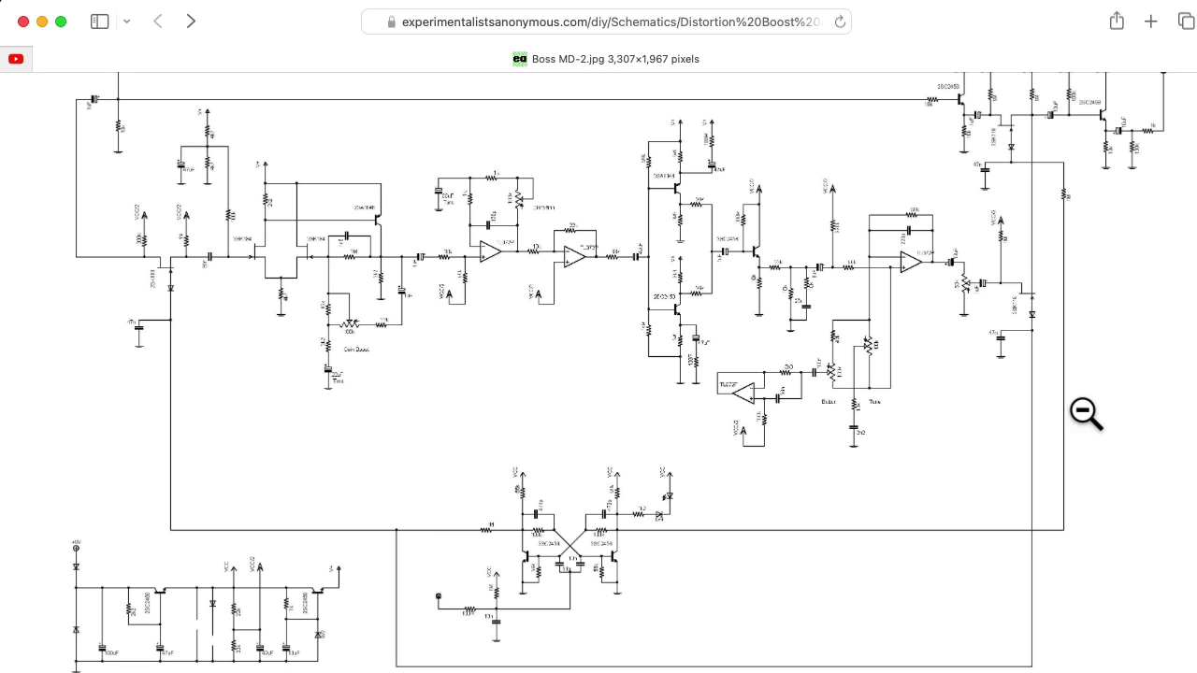
scroll(599, 375, up, 2)
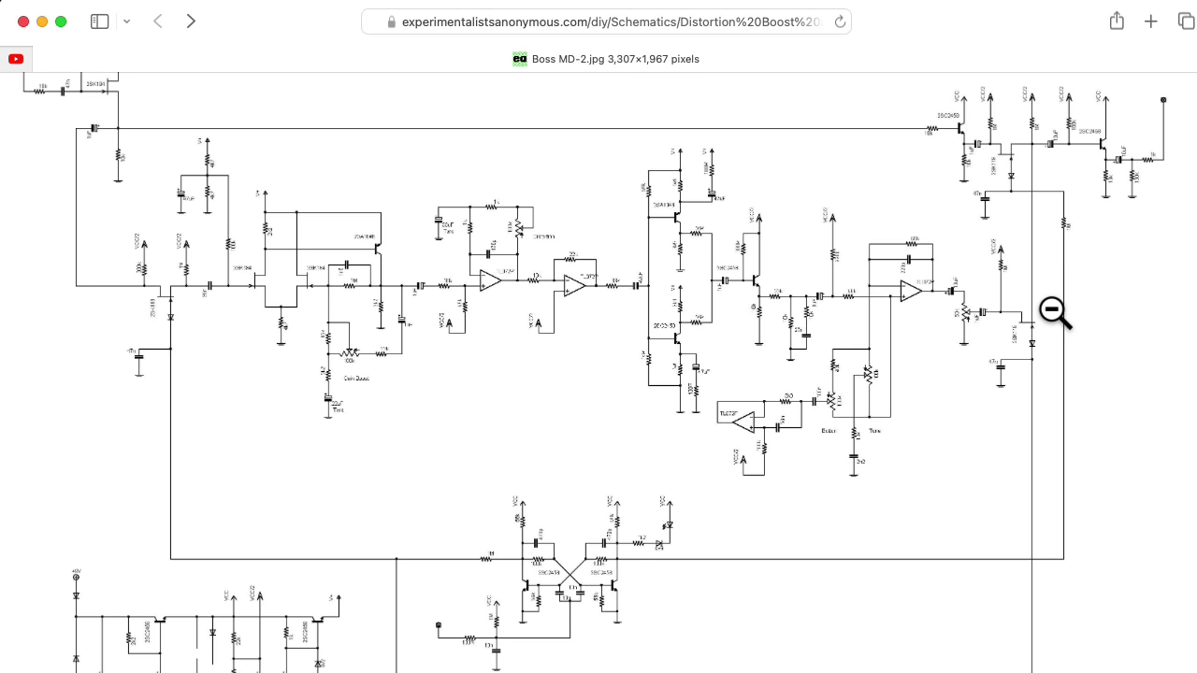
click(762, 304)
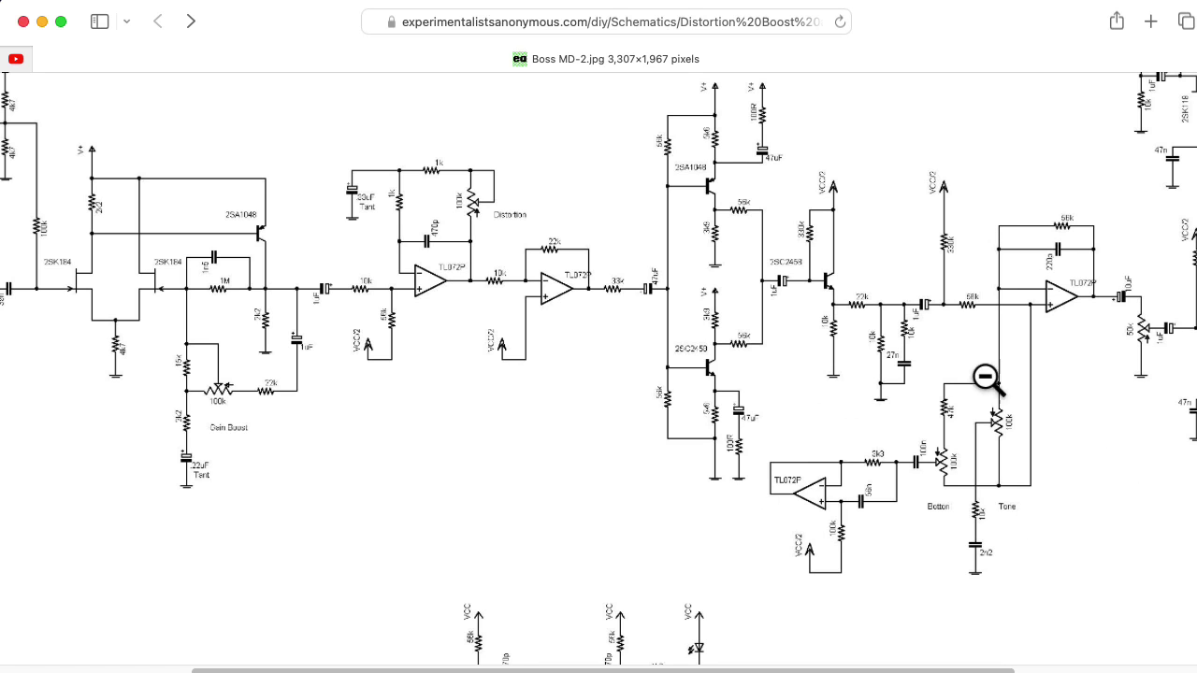
scroll(1115, 262, left, 10)
scroll(1115, 262, up, 3)
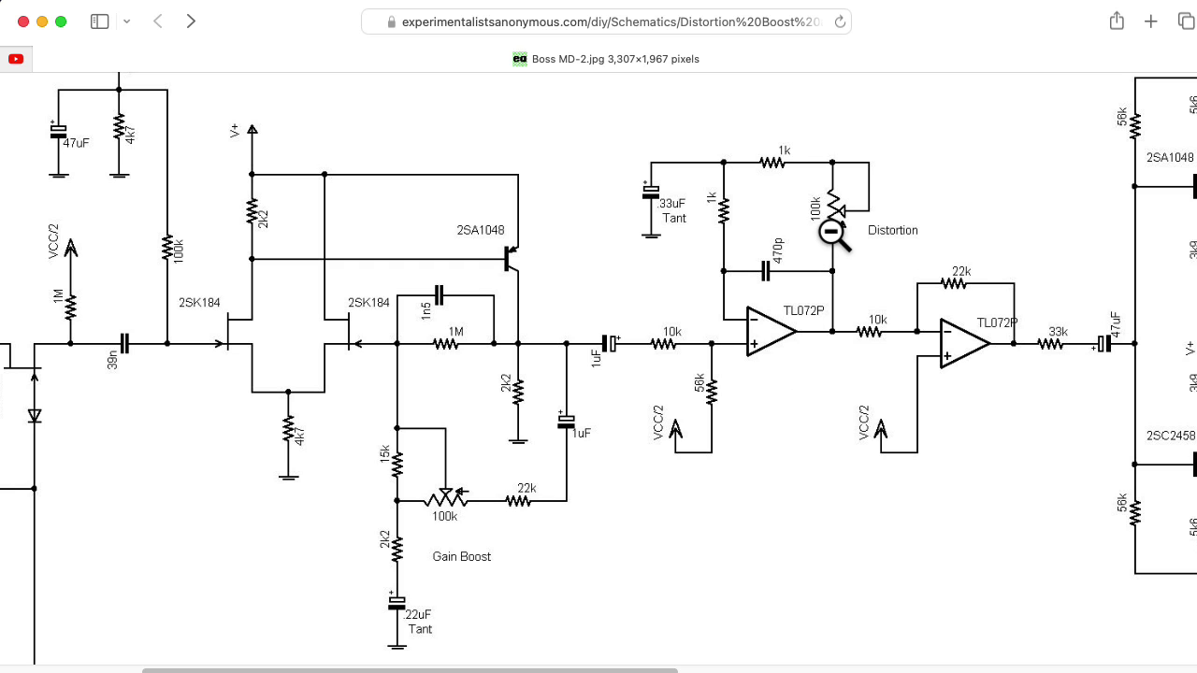
Scroll the zoomed schematic sideways to the 2SA1048/2SC2458 complementary transistor stage.
scroll(835, 234, right, 5)
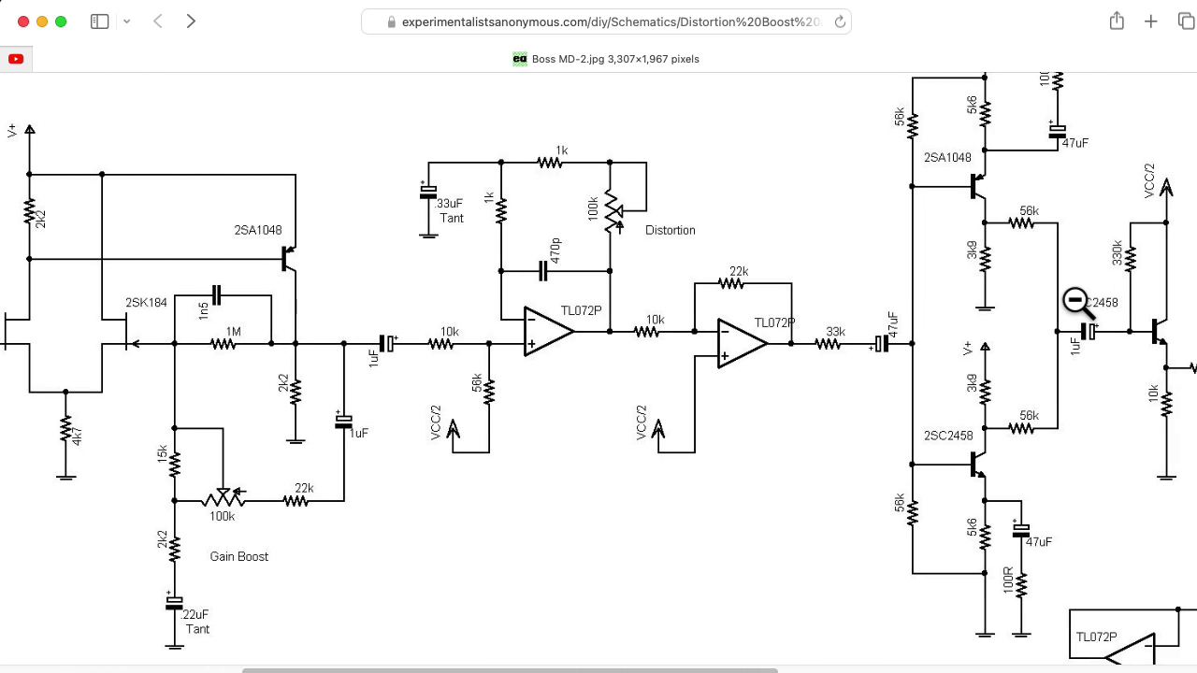
scroll(976, 284, left, 5)
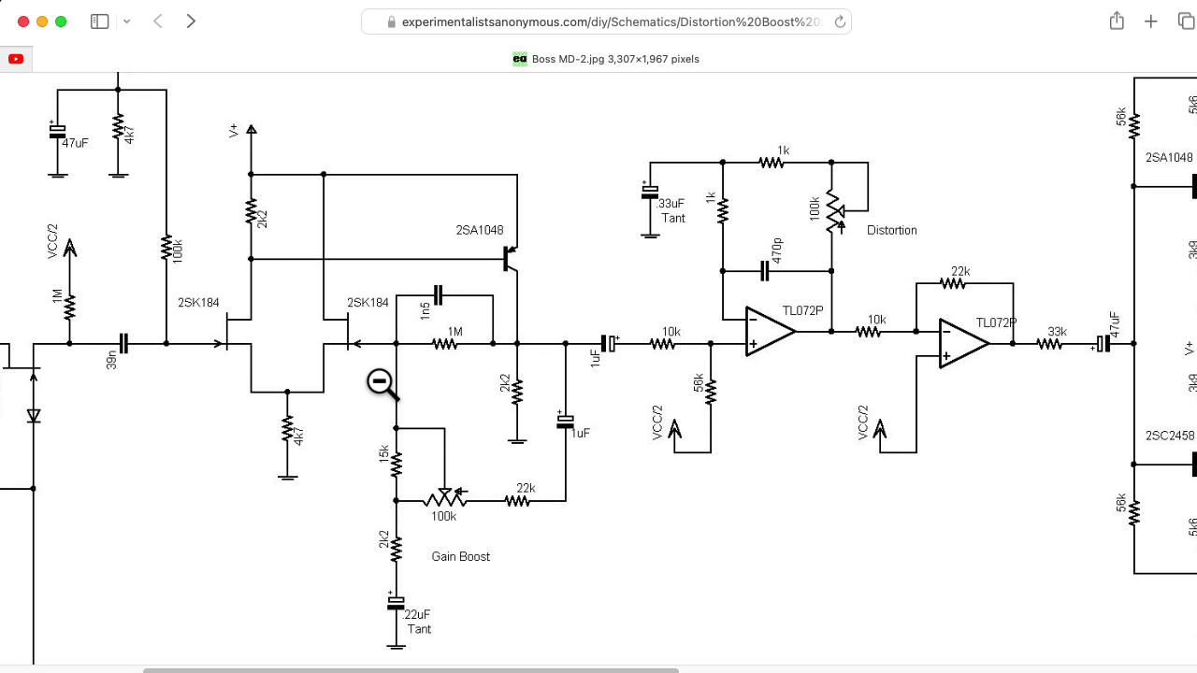
scroll(381, 383, right, 10)
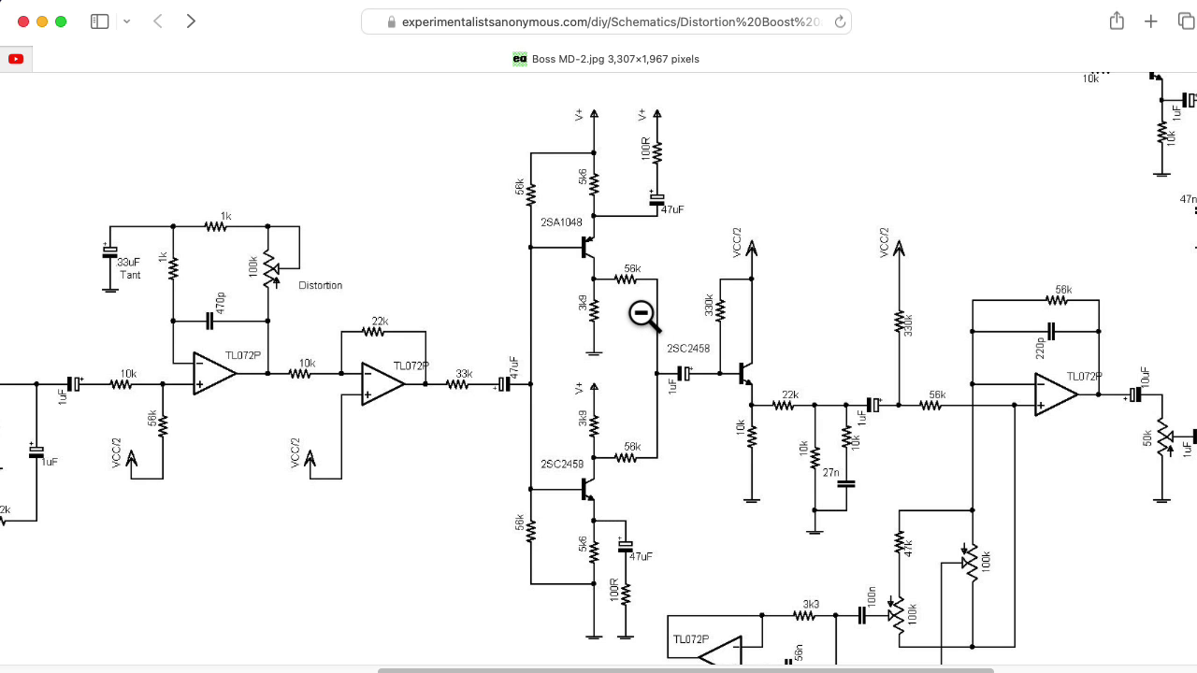
Close the schematic image and go back past the TL072 datasheet to the Falstad simulation.
key(super+w)
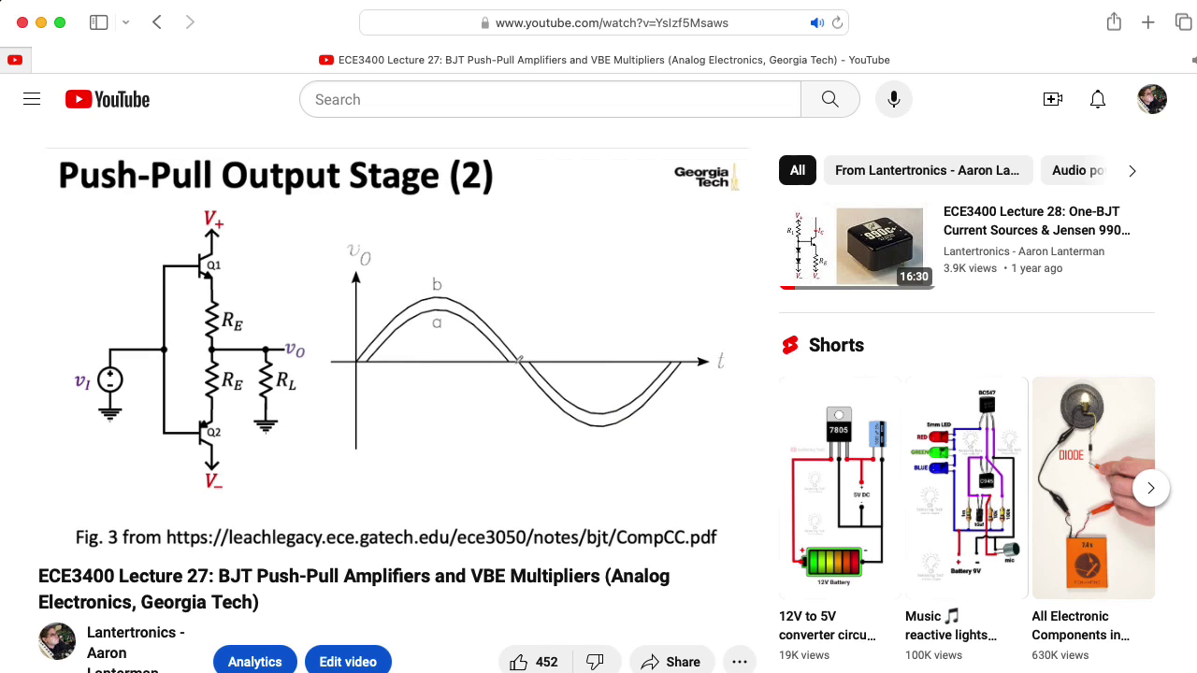
key(super+bracketleft)
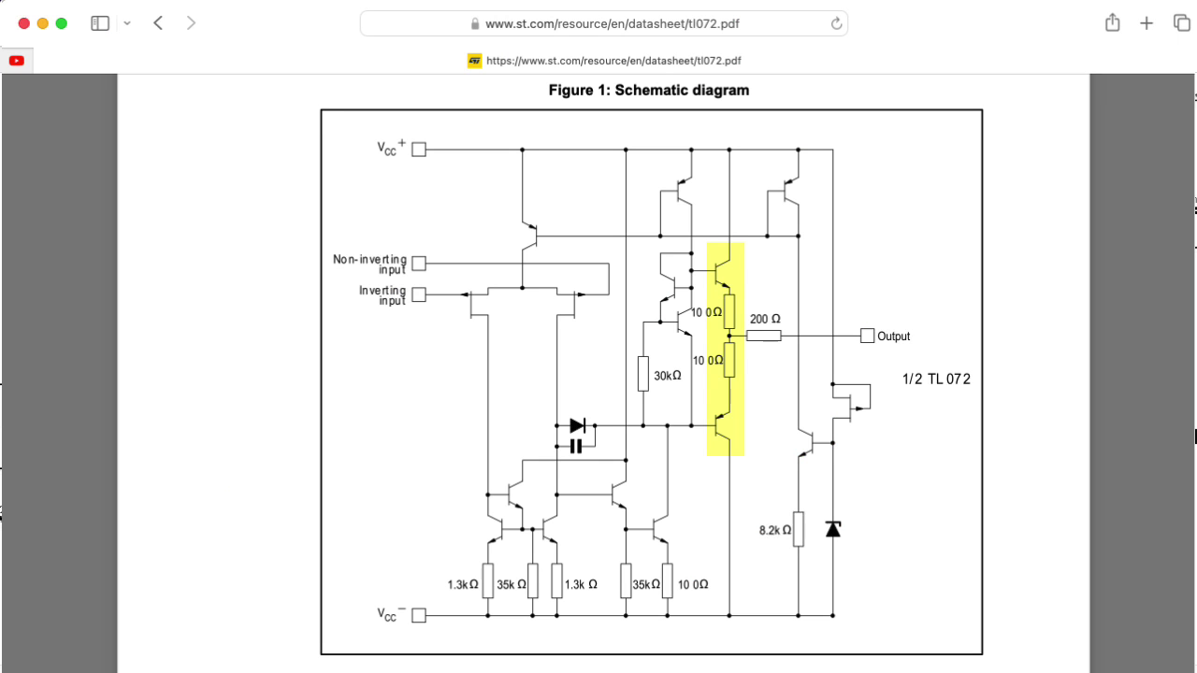
key(super+bracketleft)
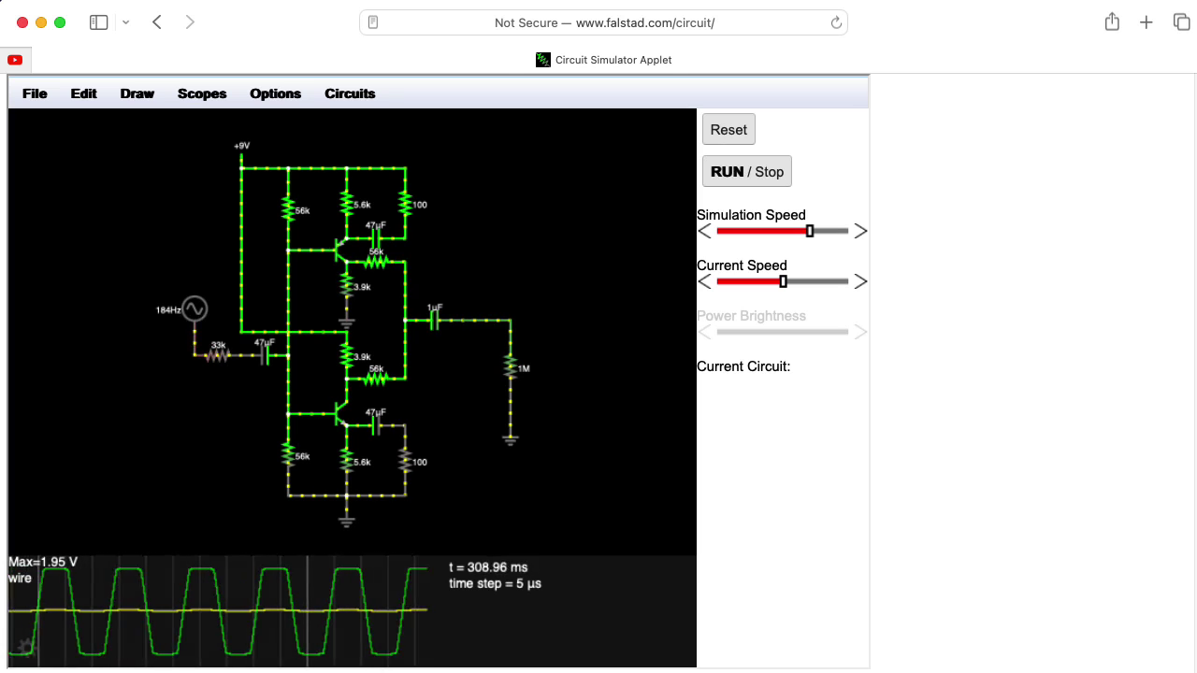
Glance at the guitar effects playlist, return to Falstad, and open its File menu.
key(super+bracketleft)
scroll(781, 399, down, 3)
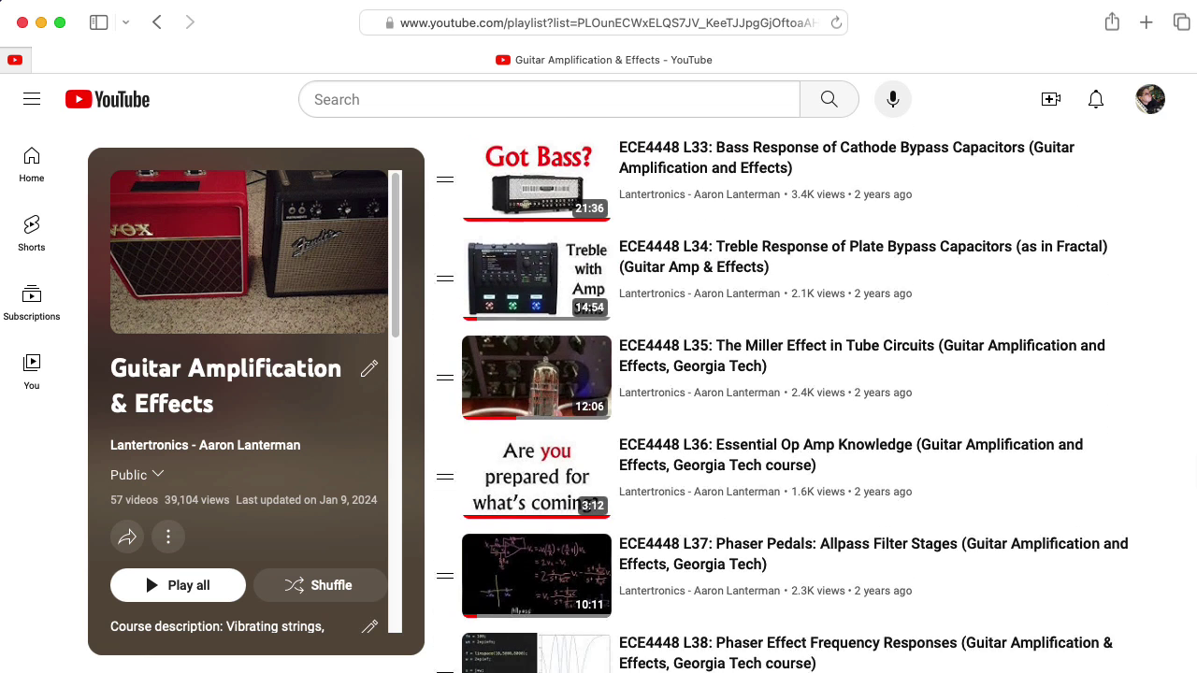
scroll(781, 399, down, 3)
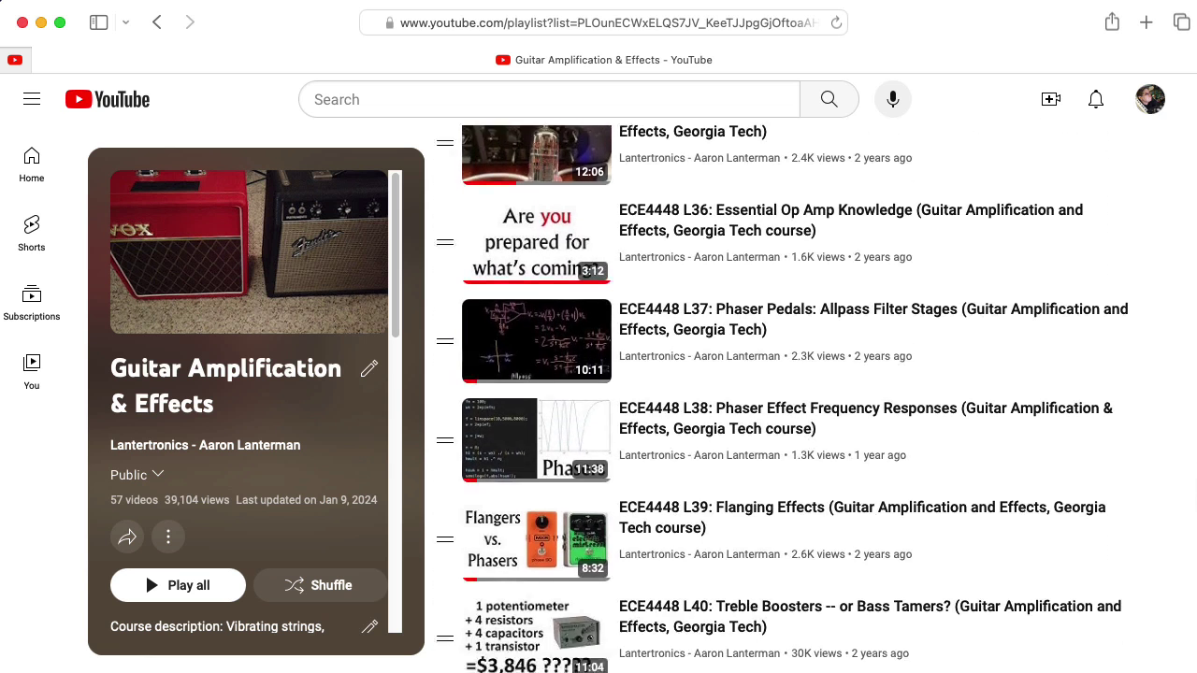
key(super+bracketright)
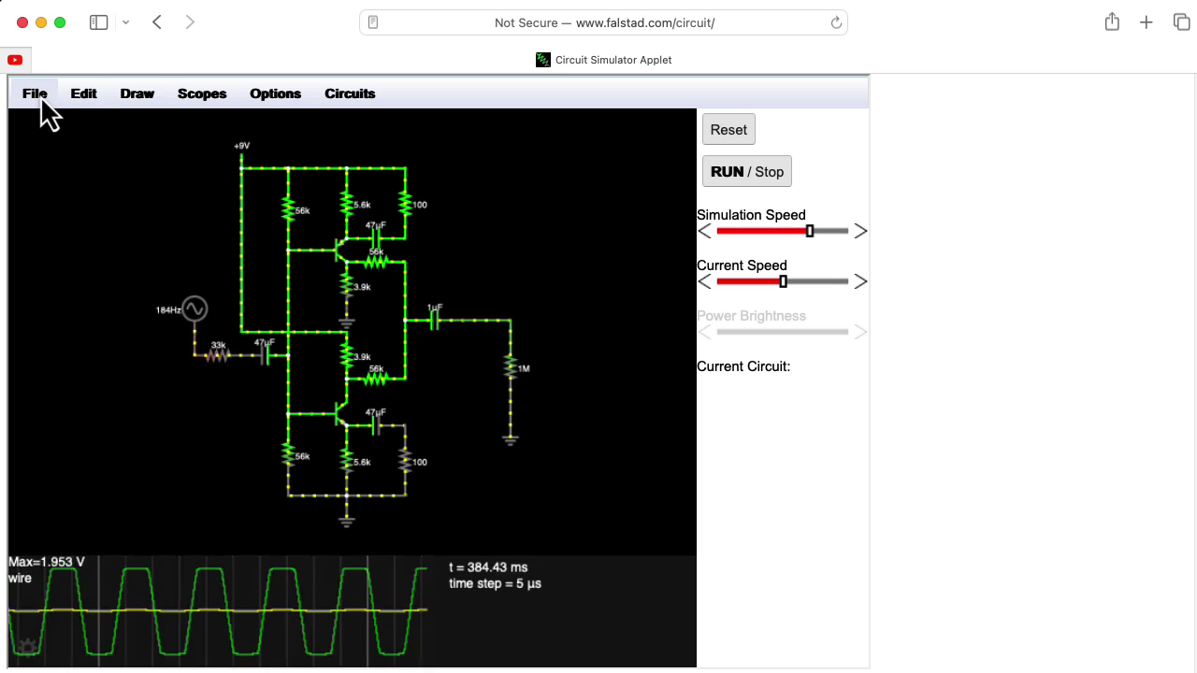
click(40, 95)
Import the complementary two-transistor stage into Falstad by pasting its netlist into Import From Text.
mouse_move(83, 96)
mouse_move(37, 96)
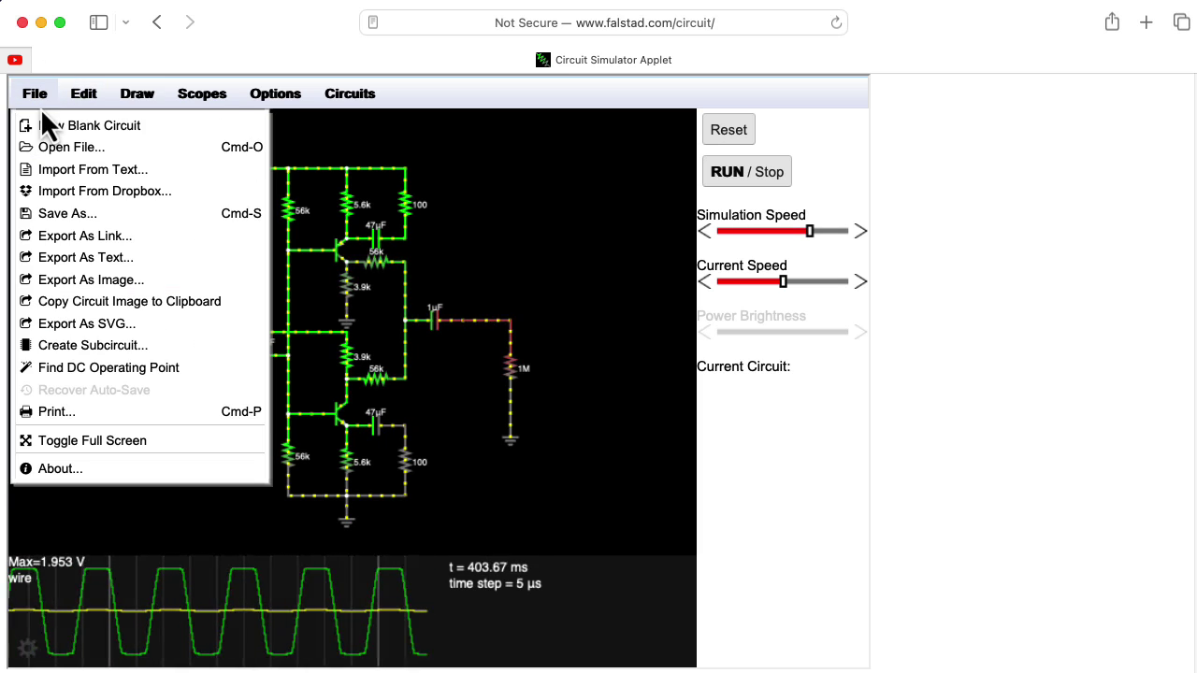
click(43, 175)
click(380, 385)
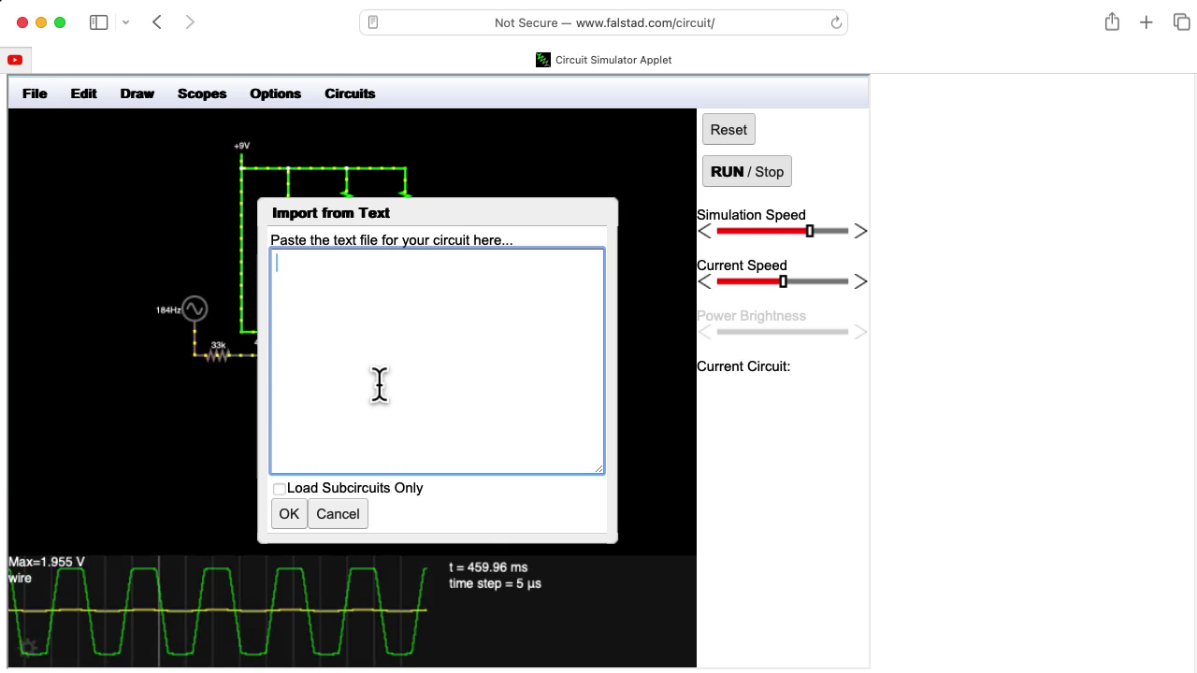
key(super+v)
click(289, 515)
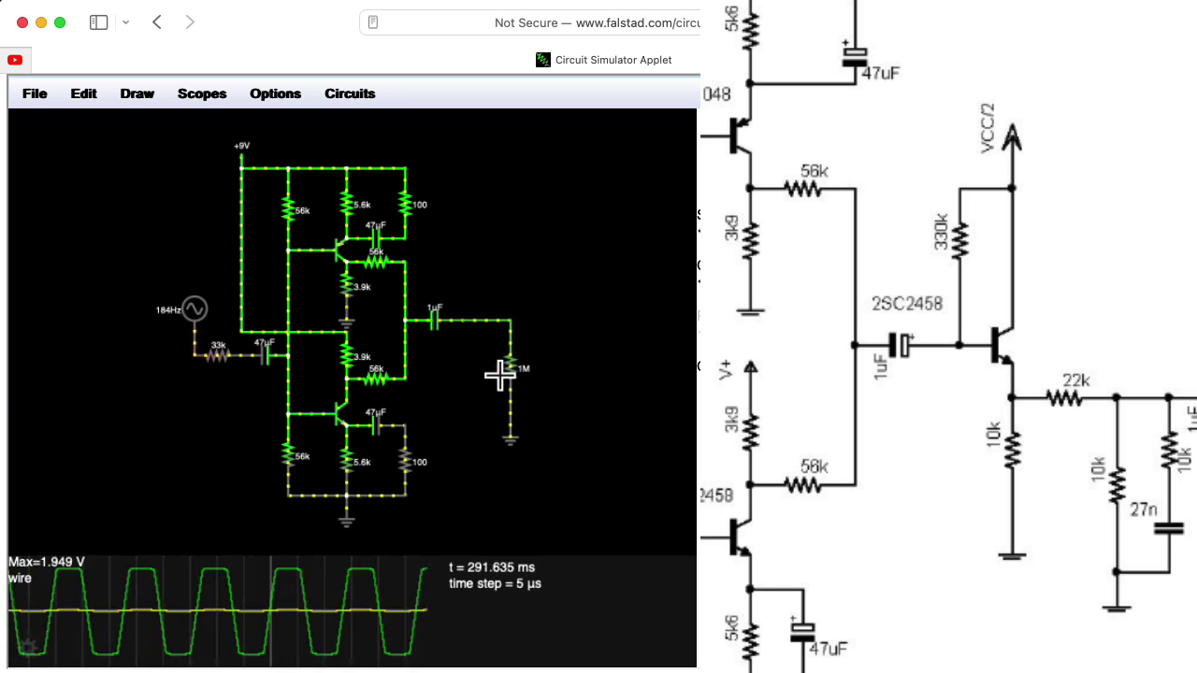
Lower the AC source's Max Voltage from 1 V to 500 mV.
double_click(193, 309)
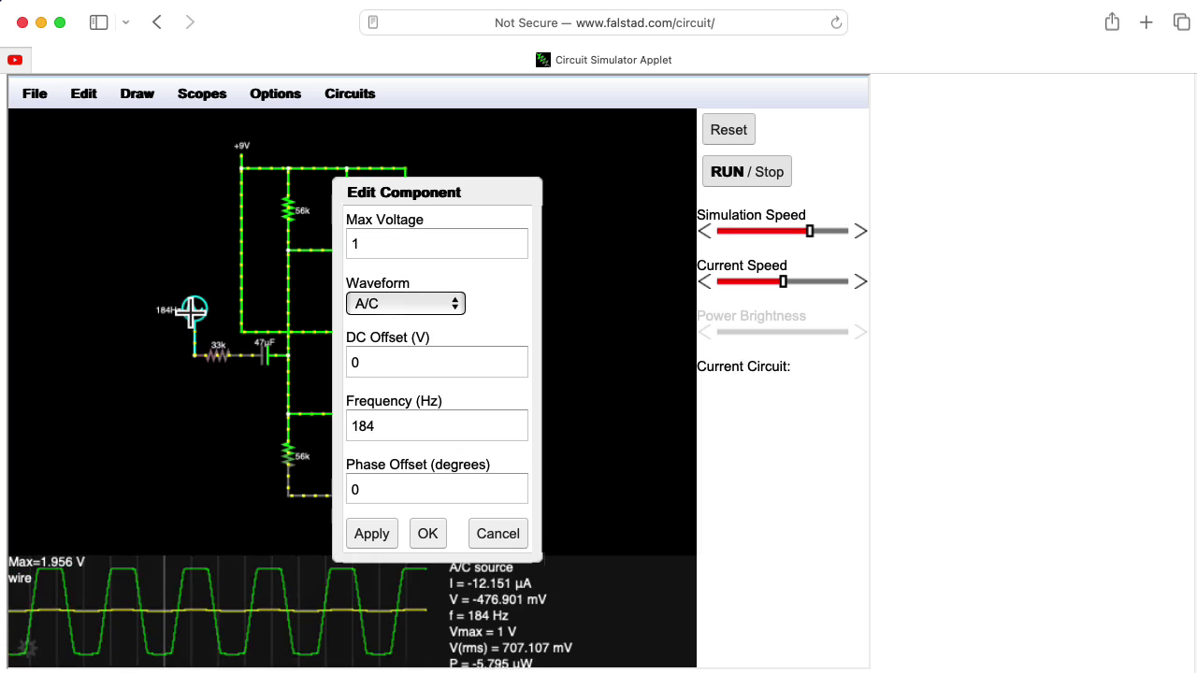
click(499, 535)
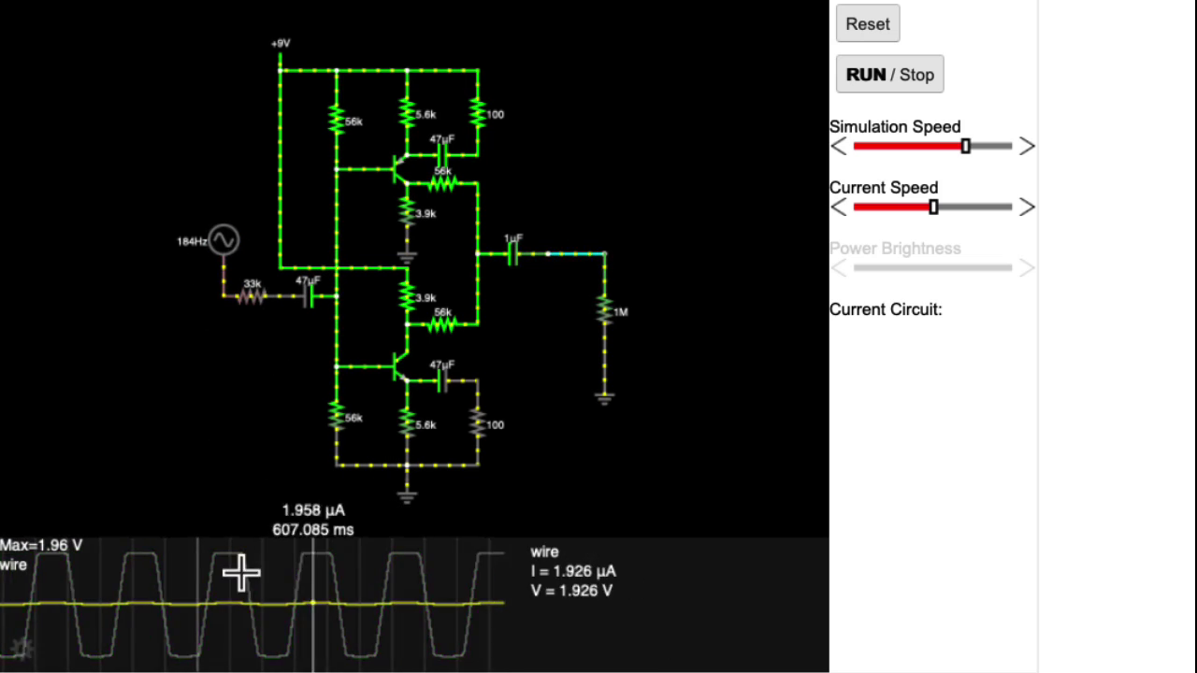
double_click(225, 240)
double_click(534, 160)
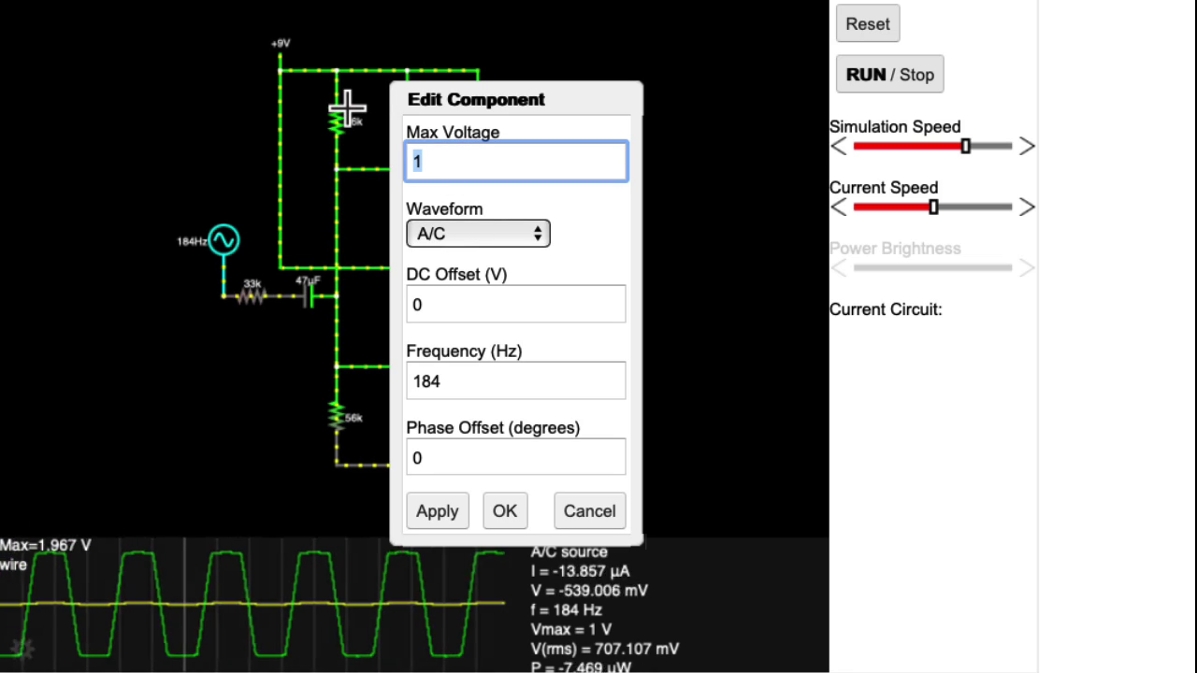
text(500m)
key(Return)
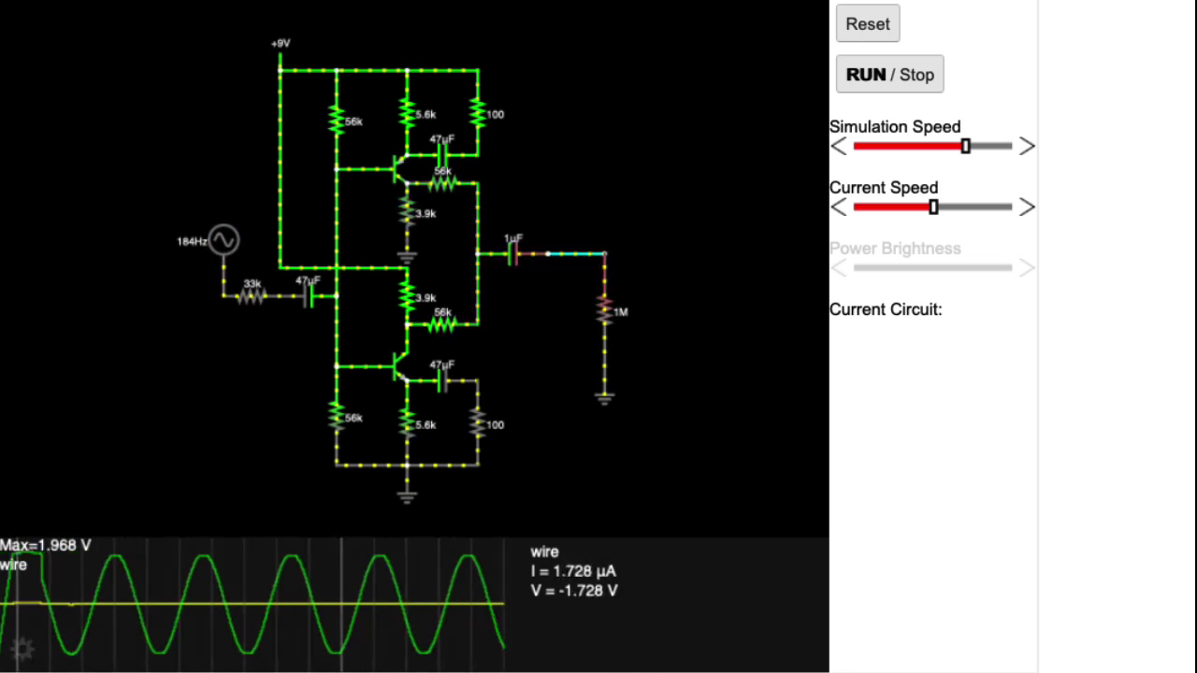
Lower the AC source's Max Voltage further to 250 mV for an unclipped sine.
double_click(229, 248)
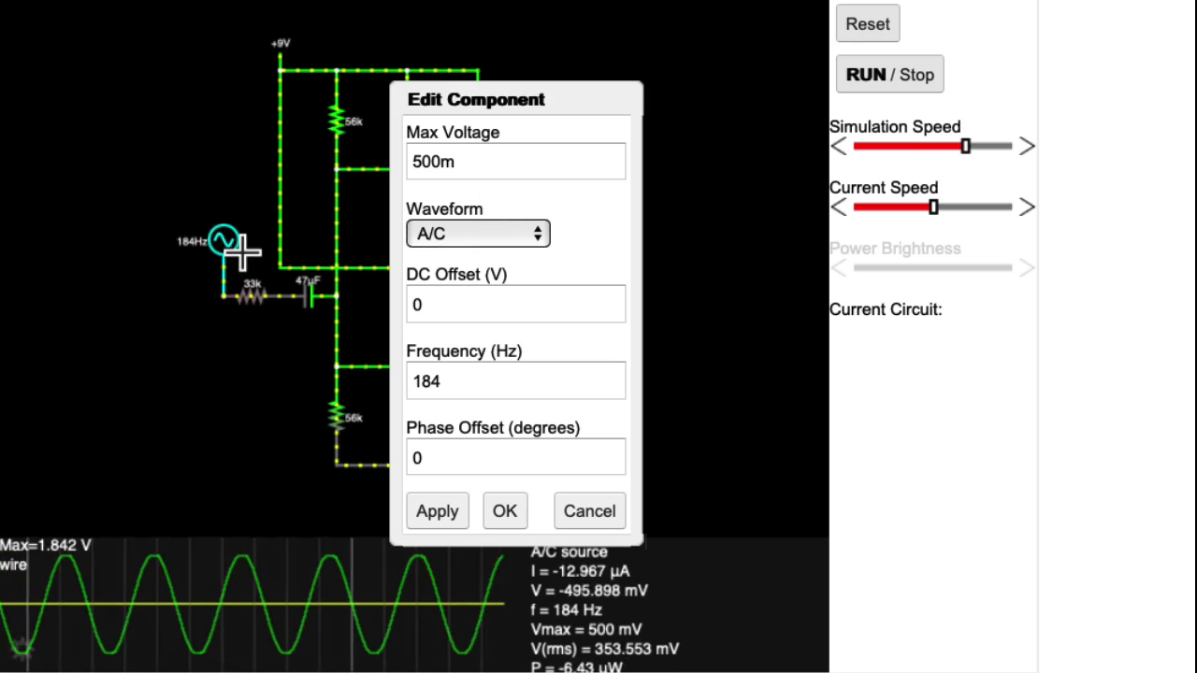
double_click(475, 164)
text(2)
key(Return)
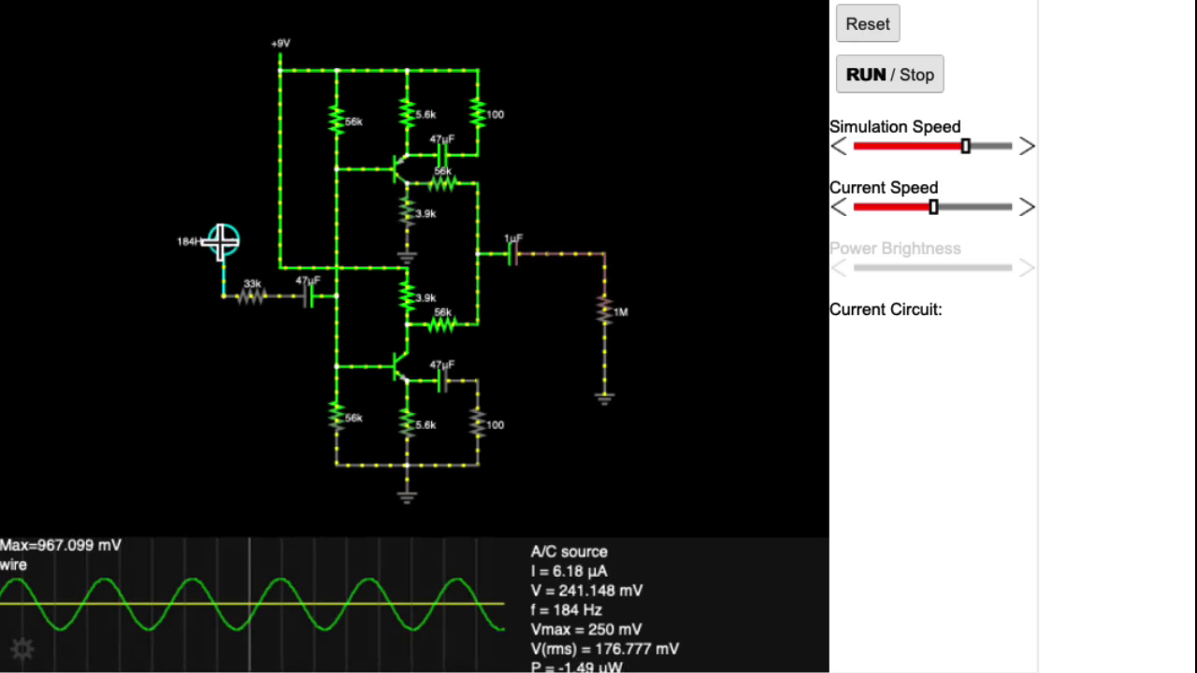
Step the AC source's Max Voltage up to 400m, then 500m.
double_click(222, 242)
double_click(534, 157)
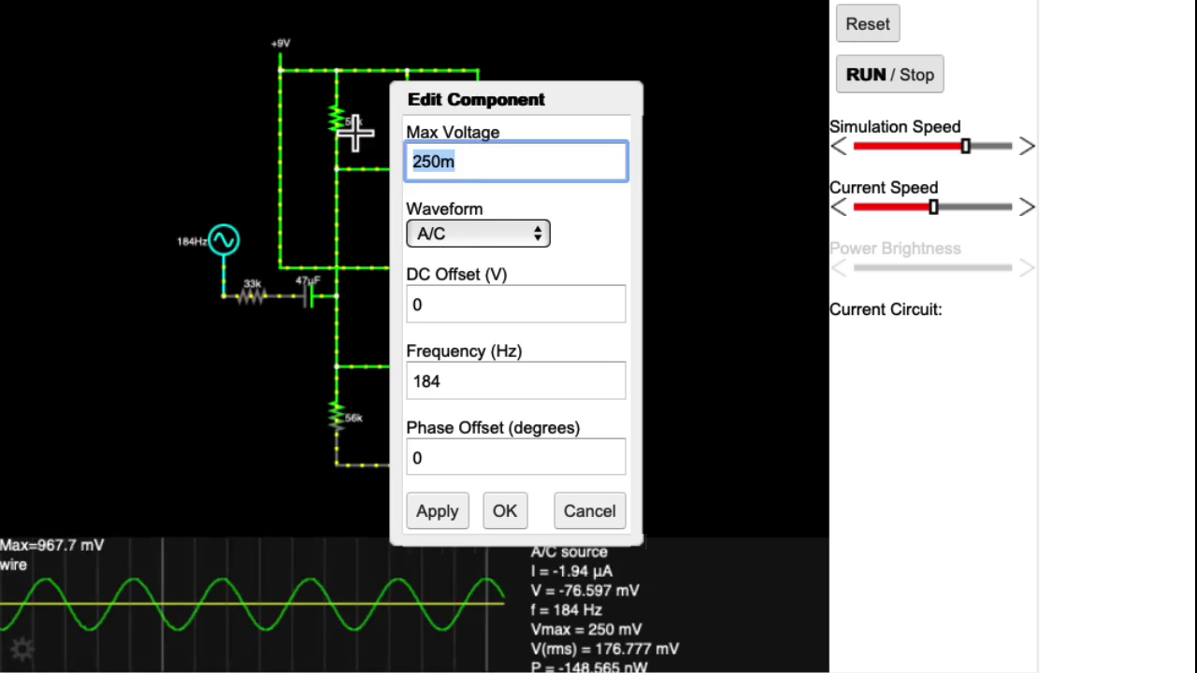
text(400m)
key(Return)
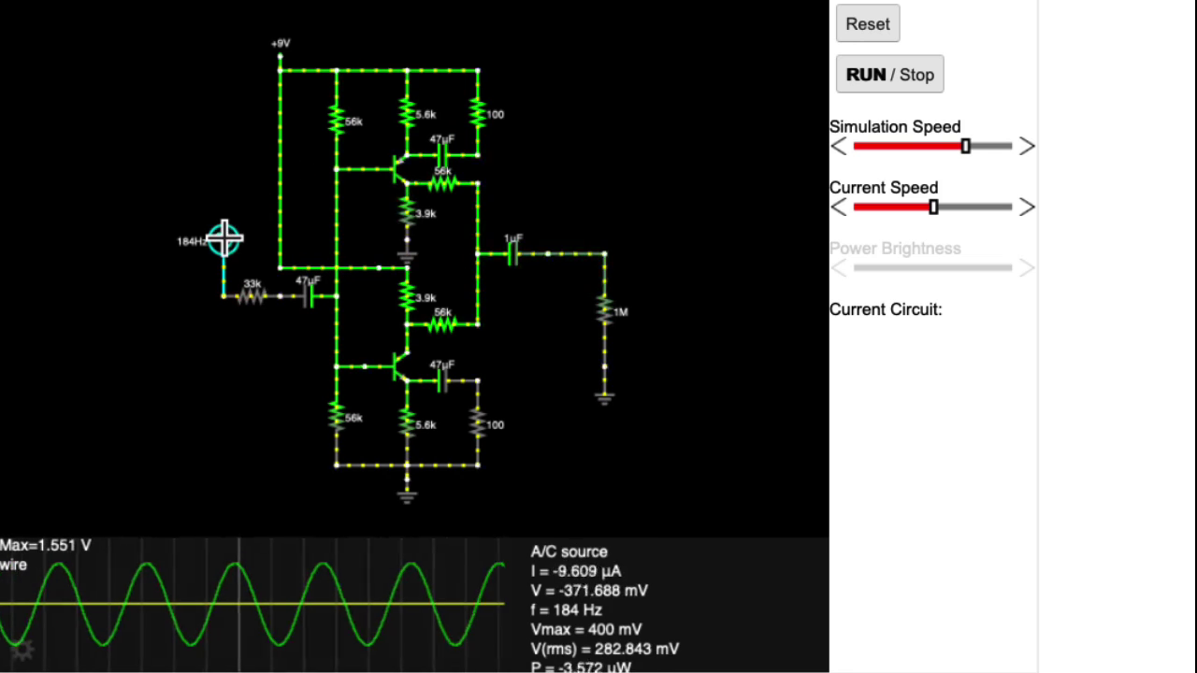
double_click(223, 242)
double_click(465, 164)
text(500m)
key(Return)
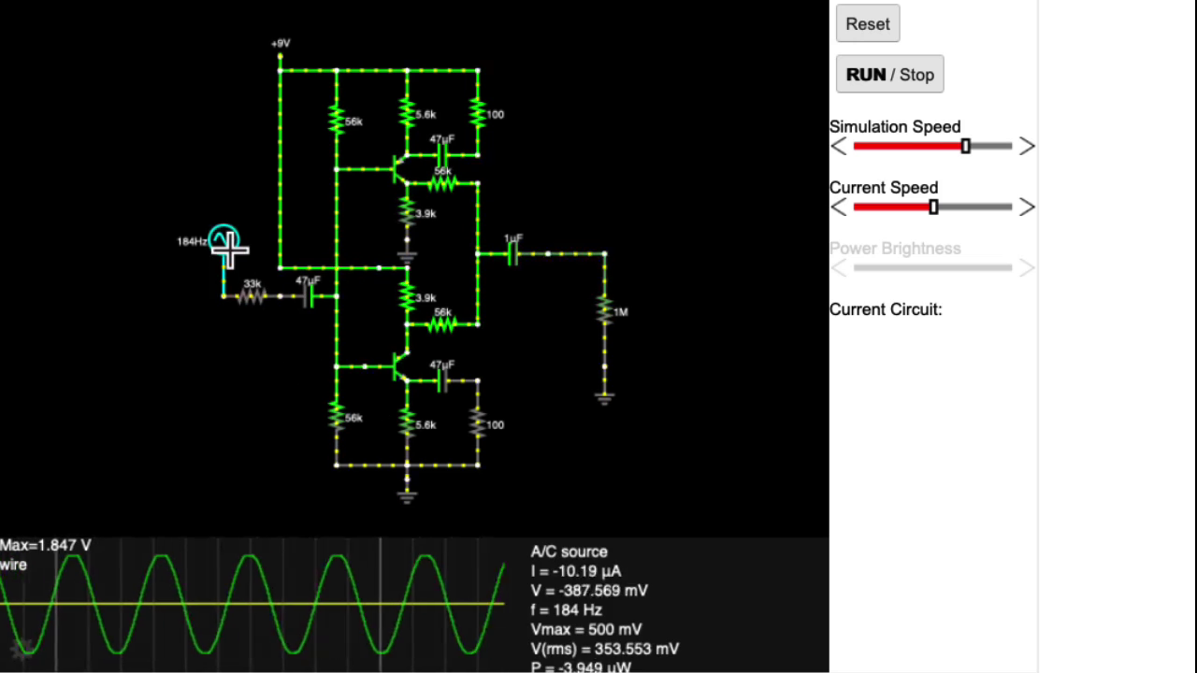
Set the AC source's Max Voltage back to 1 V so the output clips symmetrically.
double_click(228, 246)
double_click(473, 156)
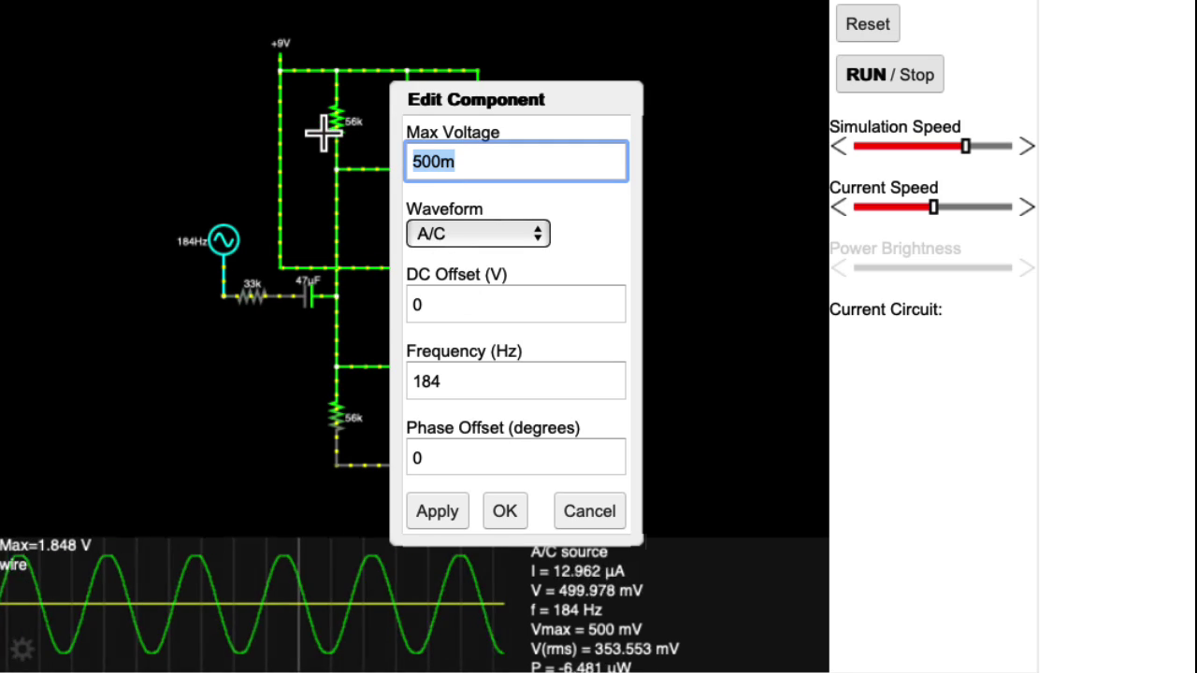
text(1)
key(Return)
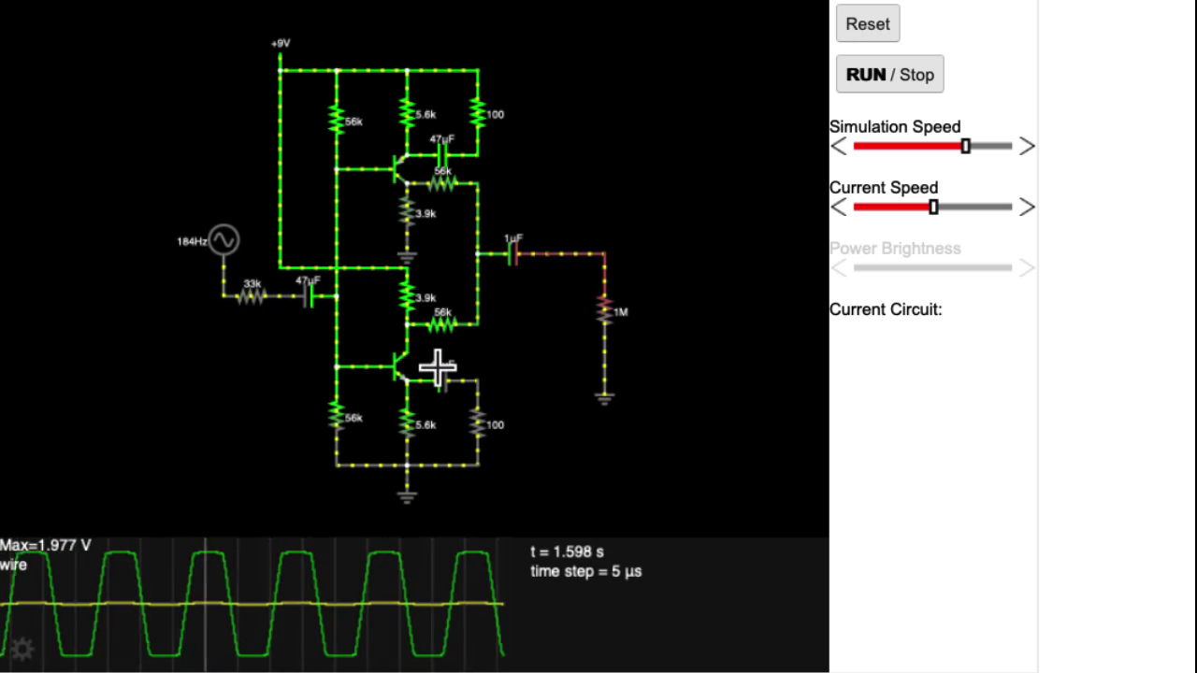
Switch to the YouTube 'boss mega distortion' search results and scroll down the video list.
mouse_move(374, 548)
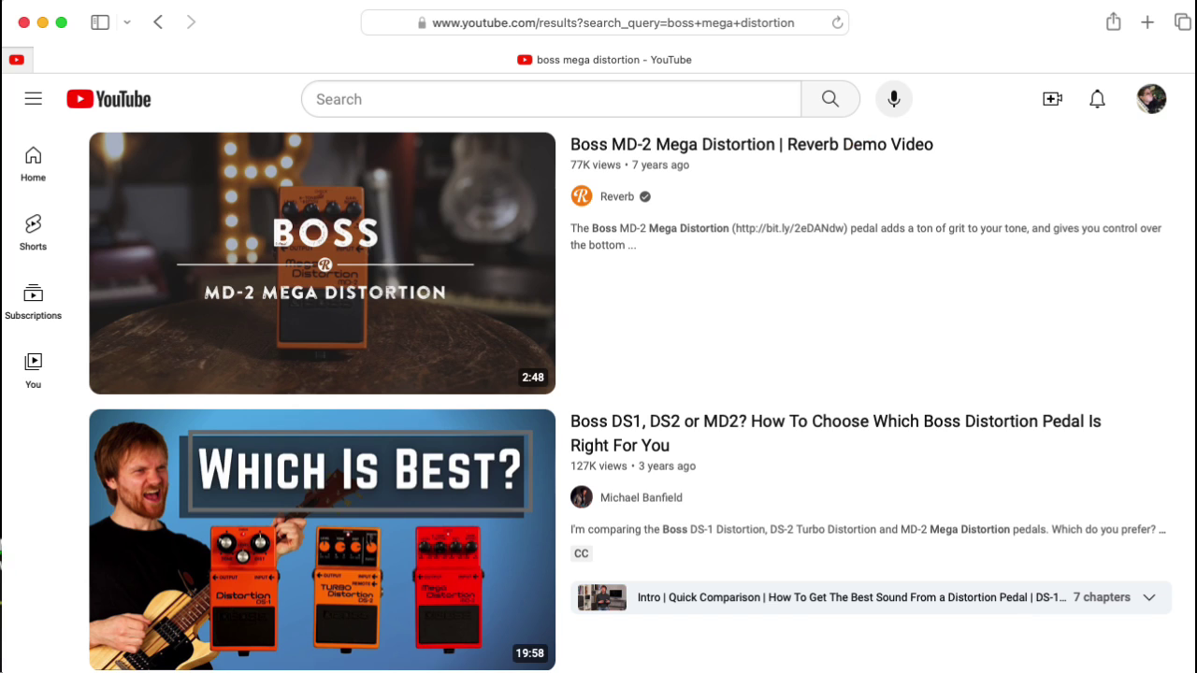
scroll(599, 393, down, 6)
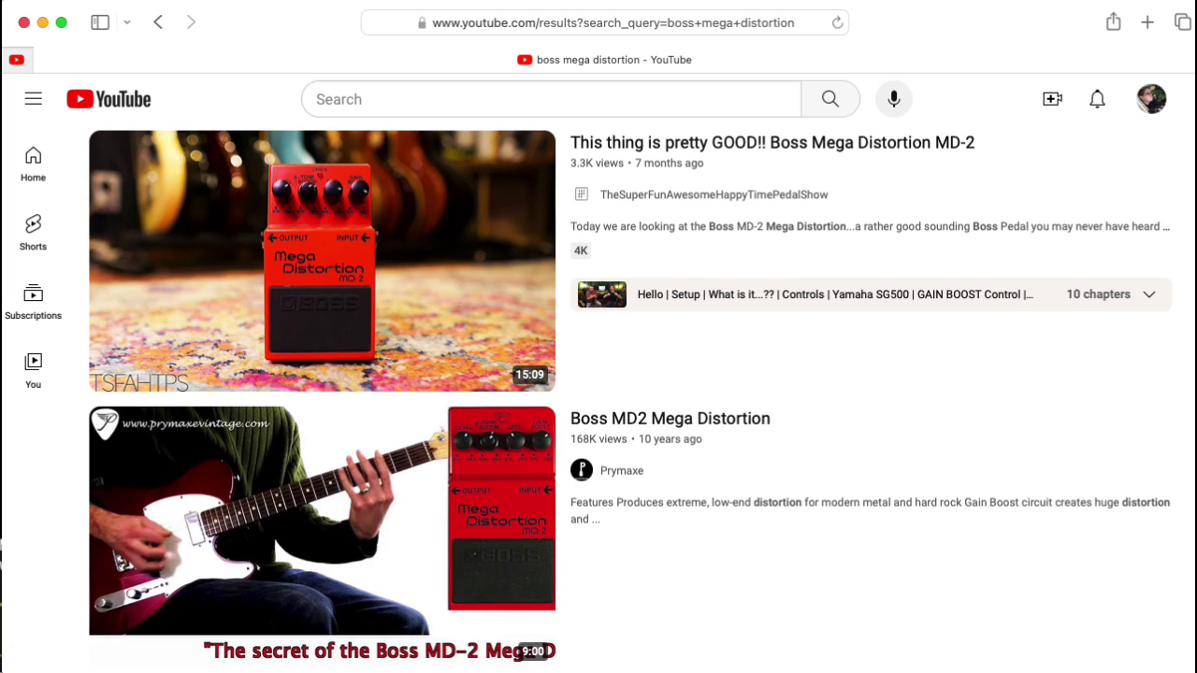
scroll(598, 392, down, 5)
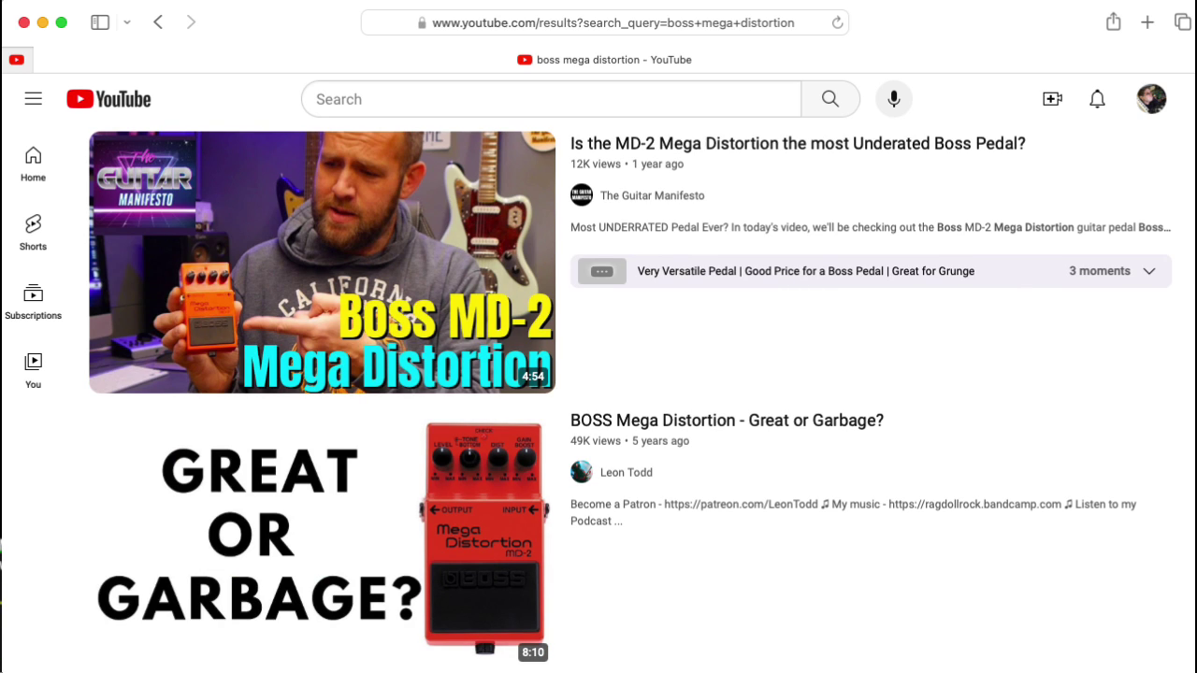